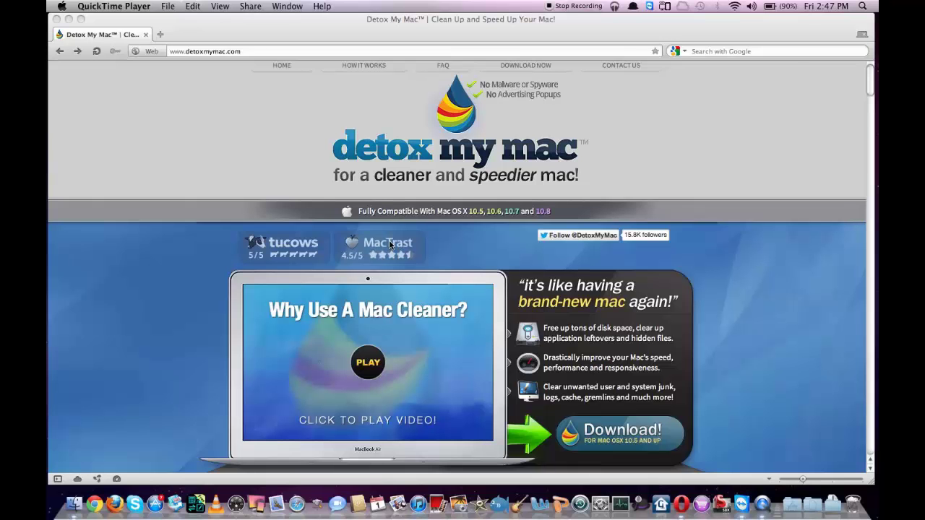
- Drag DetoxMyMac from the disk image into the Applications folder
{"action": "scroll", "coordinate": [388, 244], "scroll_direction": "down", "scroll_amount": 1}
{"action": "scroll", "coordinate": [388, 244], "scroll_direction": "down", "scroll_amount": 3}
{"action": "scroll", "coordinate": [389, 244], "scroll_direction": "down", "scroll_amount": 3}
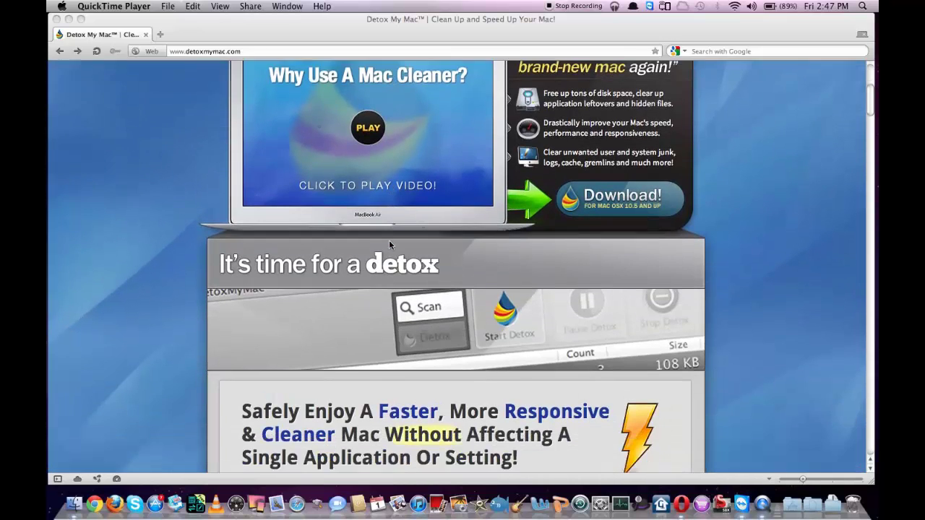
{"action": "scroll", "coordinate": [389, 244], "scroll_direction": "down", "scroll_amount": 1}
{"action": "scroll", "coordinate": [389, 244], "scroll_direction": "down", "scroll_amount": 3}
{"action": "scroll", "coordinate": [389, 244], "scroll_direction": "down", "scroll_amount": 1}
{"action": "scroll", "coordinate": [389, 244], "scroll_direction": "down", "scroll_amount": 4}
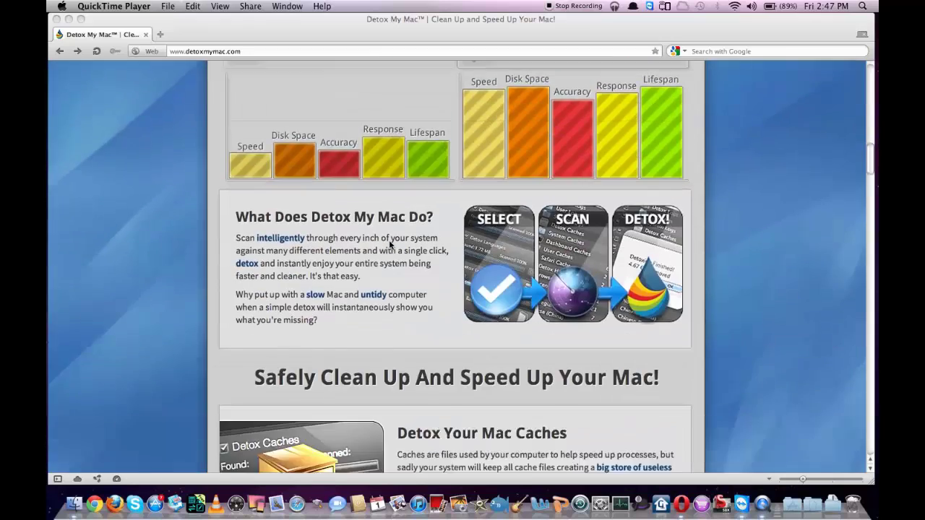
{"action": "scroll", "coordinate": [390, 245], "scroll_direction": "down", "scroll_amount": 2}
{"action": "scroll", "coordinate": [390, 245], "scroll_direction": "down", "scroll_amount": 5}
{"action": "scroll", "coordinate": [390, 244], "scroll_direction": "up", "scroll_amount": 10}
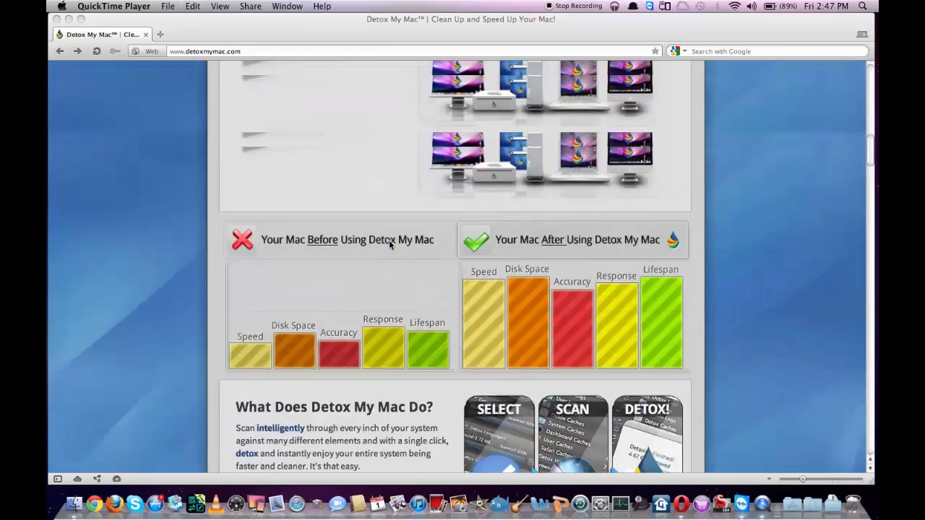
{"action": "scroll", "coordinate": [389, 244], "scroll_direction": "up", "scroll_amount": 5}
{"action": "scroll", "coordinate": [389, 244], "scroll_direction": "up", "scroll_amount": 5}
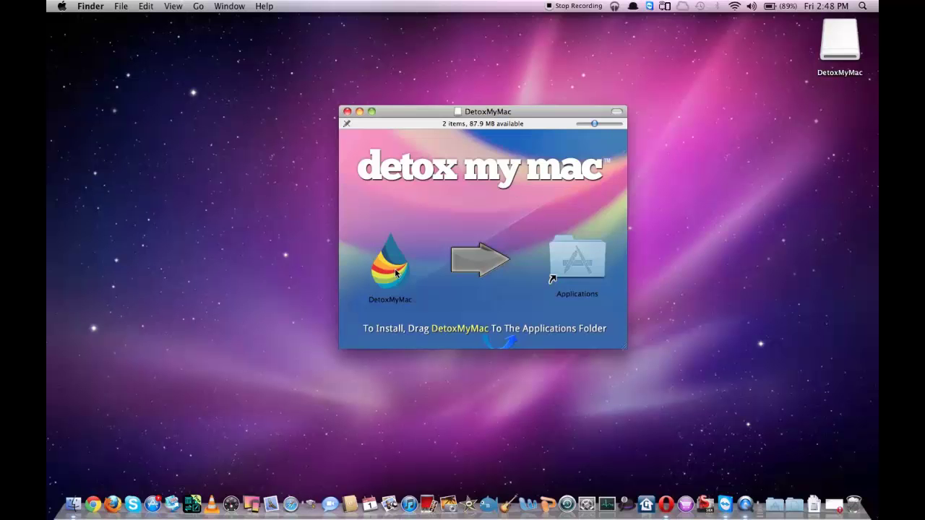
{"action": "mouse_move", "coordinate": [396, 271]}
{"action": "left_mouse_down"}
{"action": "mouse_move", "coordinate": [577, 261]}
{"action": "mouse_move", "coordinate": [585, 238]}
{"action": "left_mouse_up"}
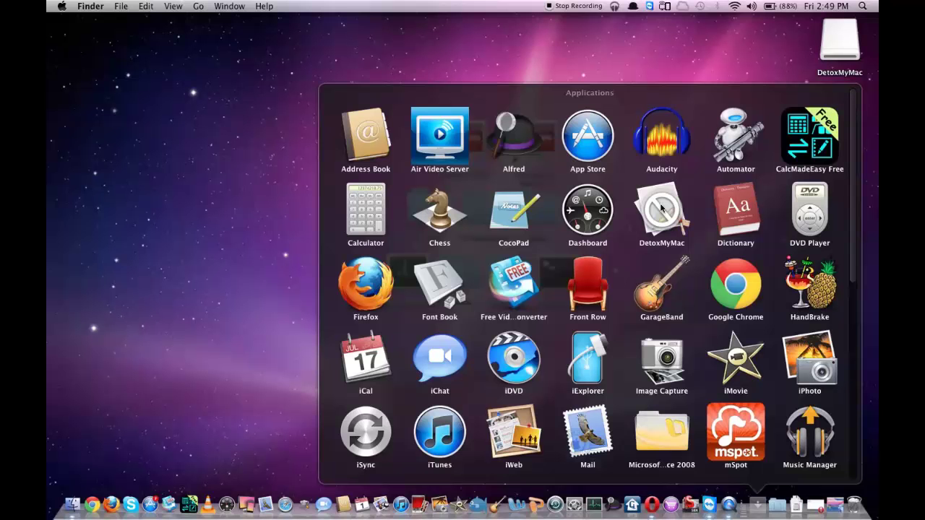
- Launch DetoxMyMac from Applications and confirm opening the downloaded app
{"action": "left_click", "coordinate": [661, 206]}
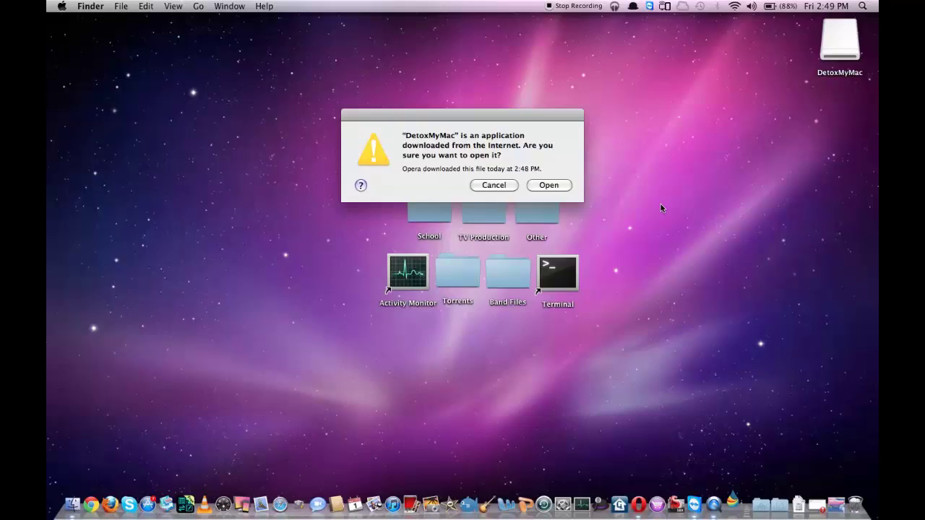
{"action": "key", "text": "Return"}
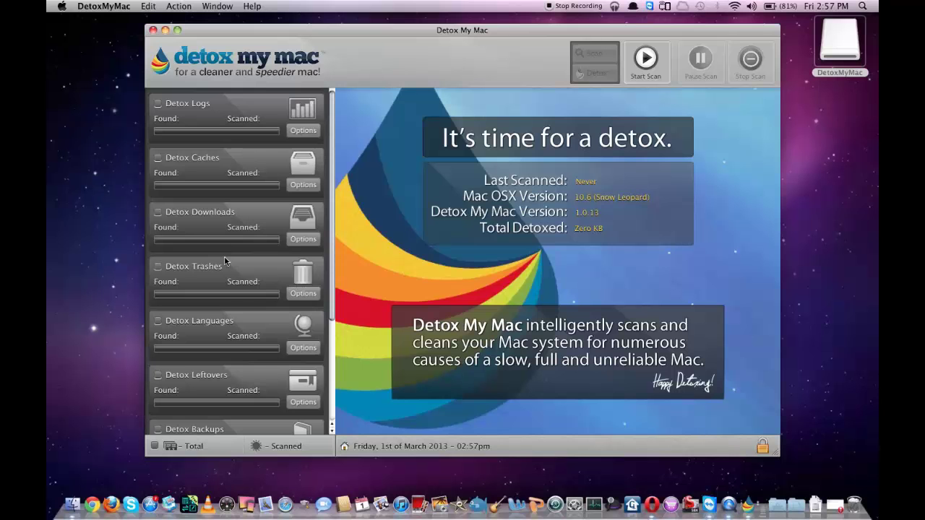
- Tick Detox Trashes and Detox Leftovers in the left-hand category list
{"action": "left_click", "coordinate": [158, 268]}
{"action": "left_click", "coordinate": [158, 376]}
{"action": "scroll", "coordinate": [160, 378], "scroll_direction": "down", "scroll_amount": 2}
{"action": "scroll", "coordinate": [159, 377], "scroll_direction": "down", "scroll_amount": 2}
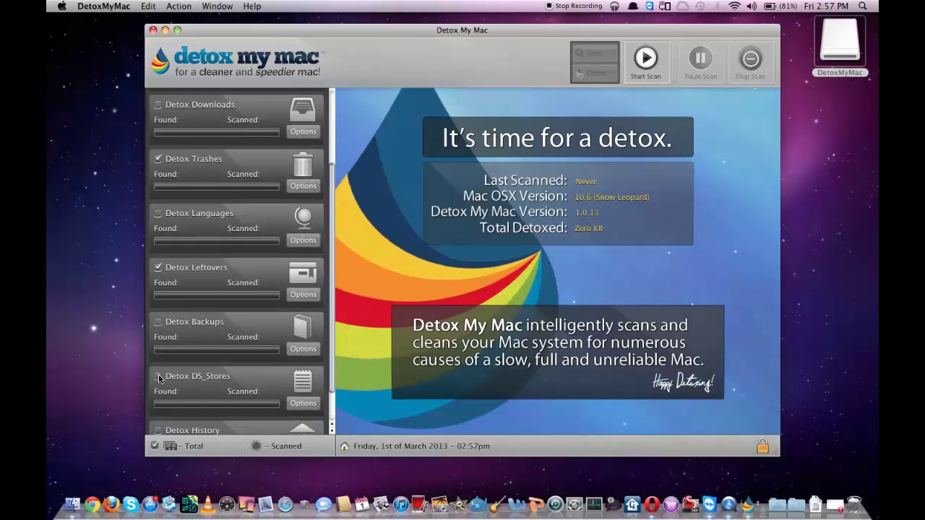
{"action": "scroll", "coordinate": [160, 378], "scroll_direction": "down", "scroll_amount": 1}
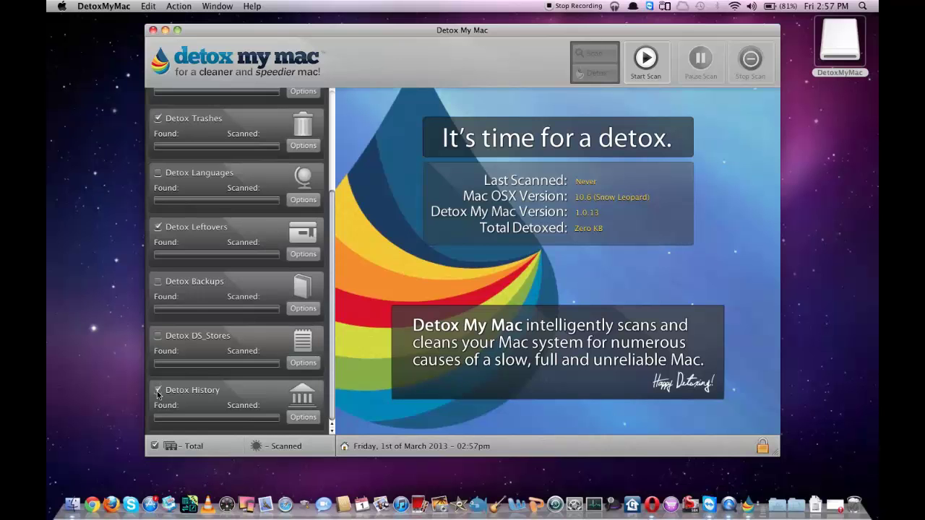
{"action": "scroll", "coordinate": [283, 300], "scroll_direction": "up", "scroll_amount": 2}
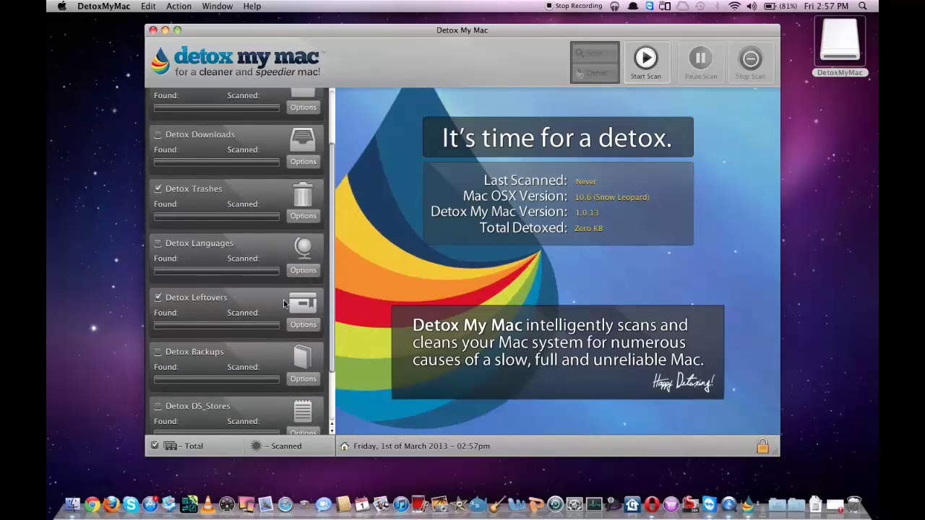
{"action": "scroll", "coordinate": [284, 298], "scroll_direction": "up", "scroll_amount": 2}
{"action": "scroll", "coordinate": [284, 286], "scroll_direction": "up", "scroll_amount": 1}
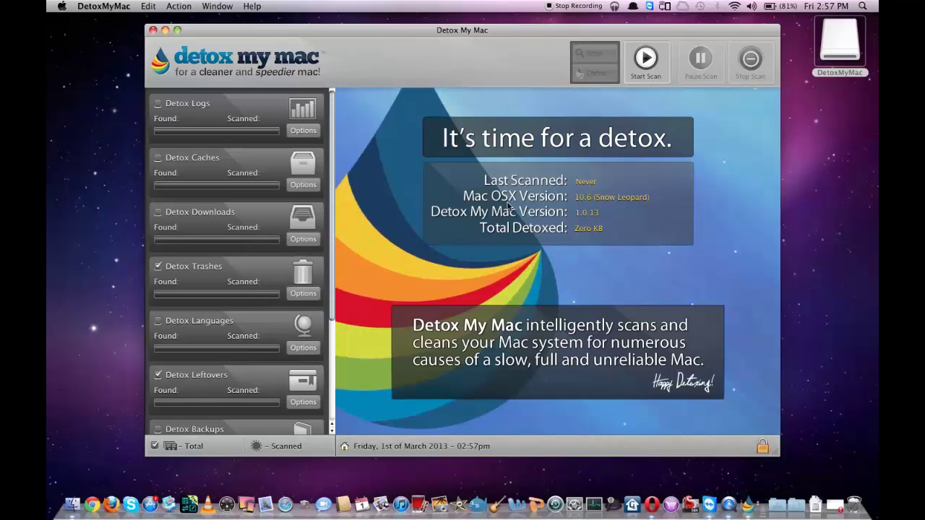
- Start Scan on the selected categories, turning up 16.87 GB of trash and 4 KB of history
{"action": "left_click", "coordinate": [647, 60]}
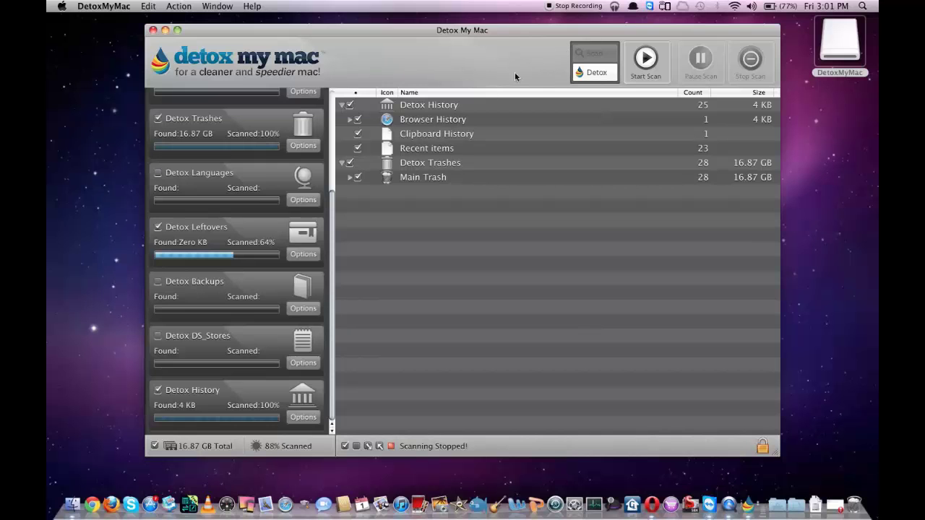
- Switch to Detox mode and start the detox, authorising it with the administrator password
{"action": "left_click", "coordinate": [592, 73]}
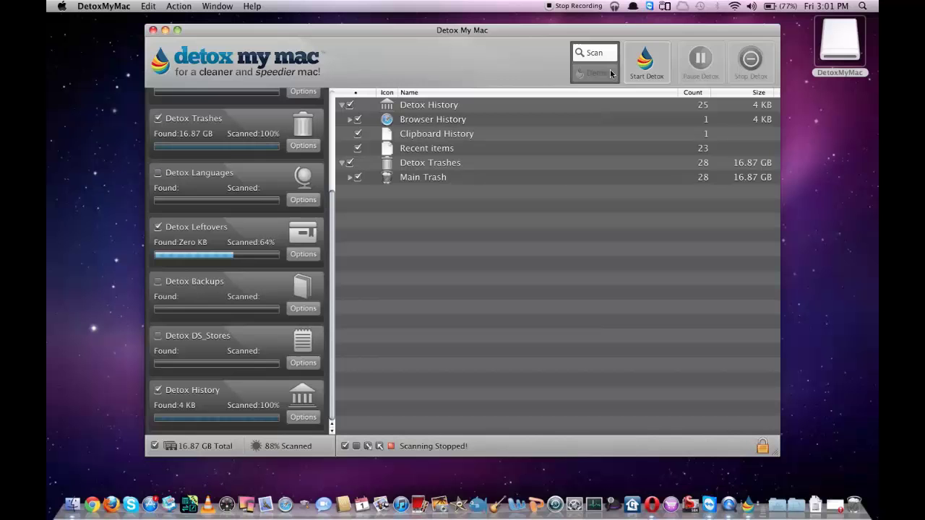
{"action": "left_click", "coordinate": [646, 62]}
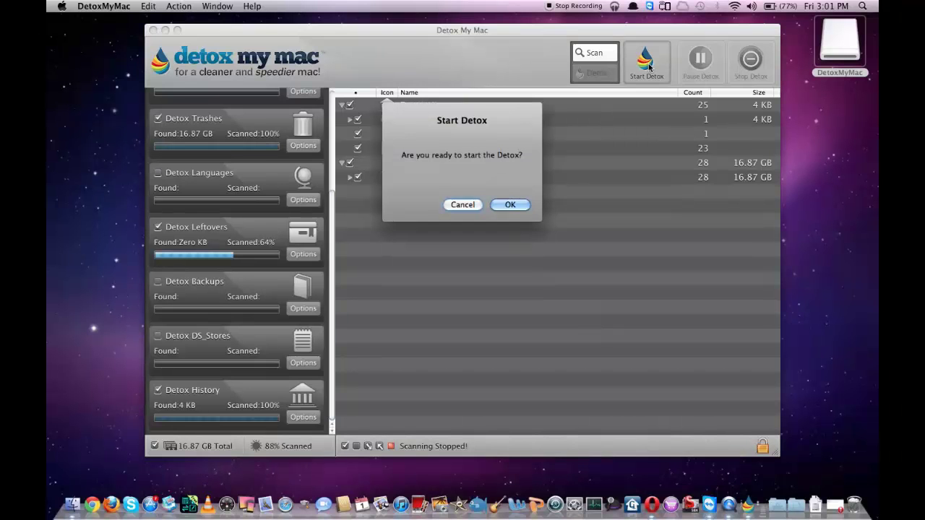
{"action": "left_click", "coordinate": [508, 208]}
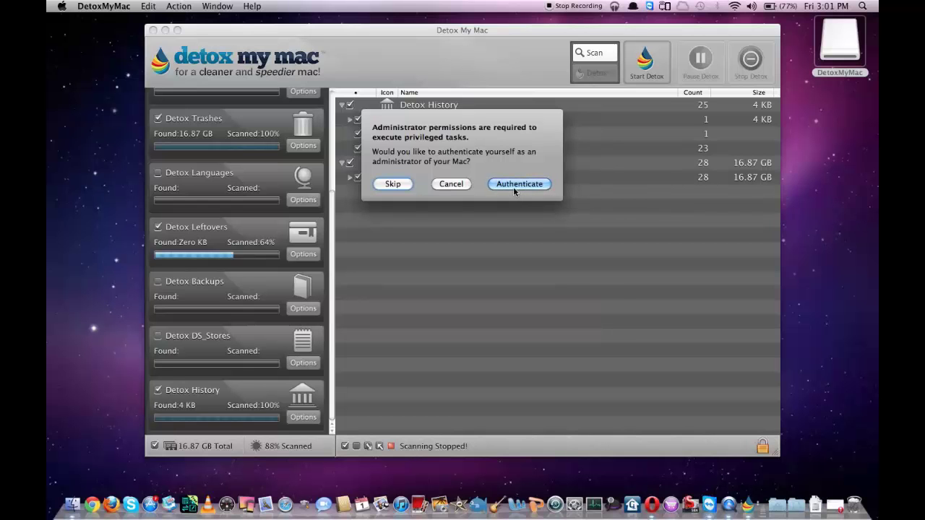
{"action": "left_click", "coordinate": [514, 187]}
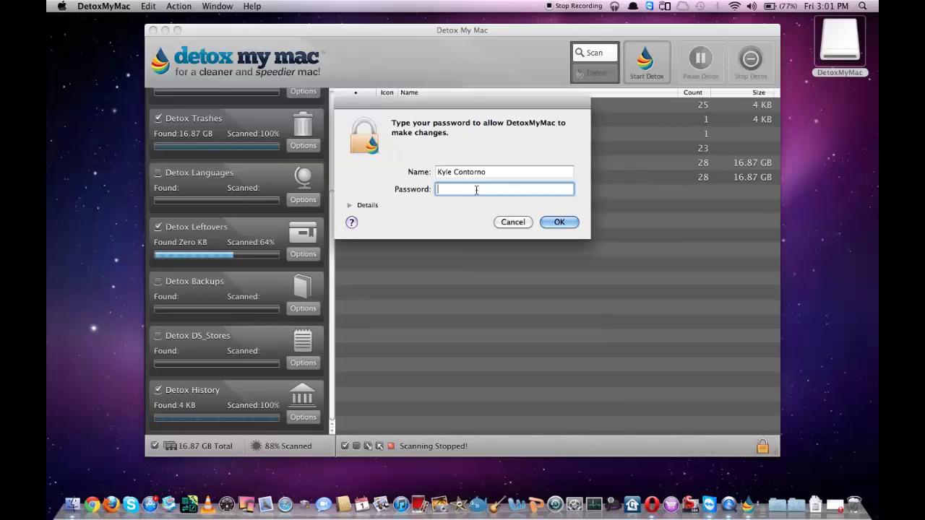
{"action": "type", "text": "••••••••••"}
{"action": "key", "text": "Return"}
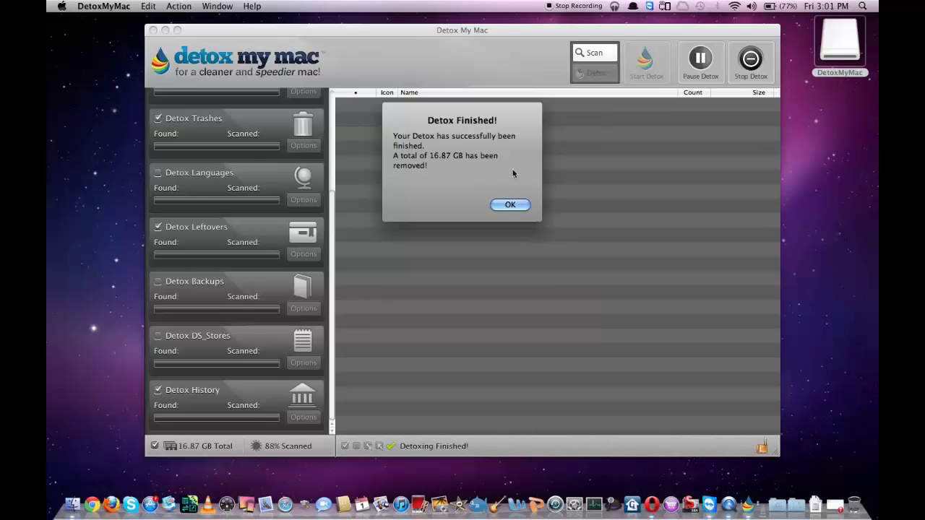
- Dismiss the Detox Finished alert with OK
{"action": "left_click", "coordinate": [511, 206]}
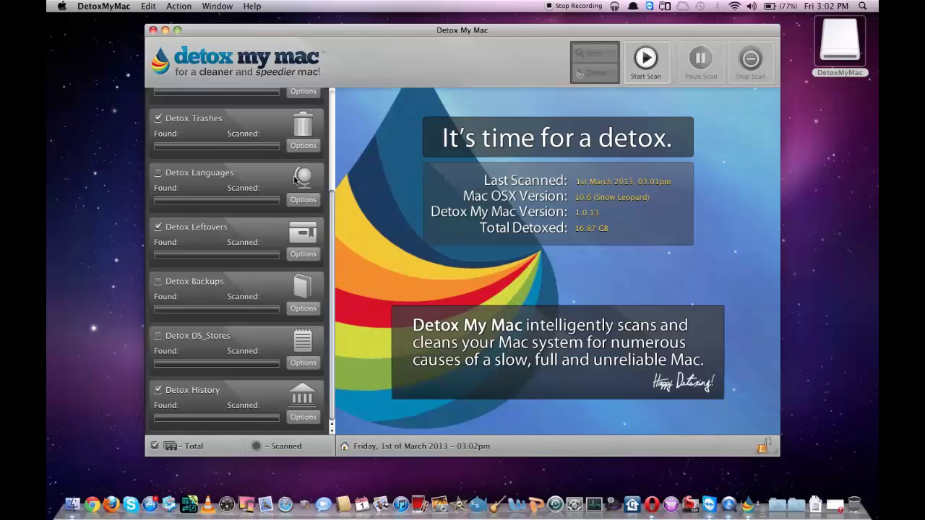
{"action": "scroll", "coordinate": [297, 180], "scroll_direction": "up", "scroll_amount": 2}
{"action": "scroll", "coordinate": [294, 180], "scroll_direction": "up", "scroll_amount": 3}
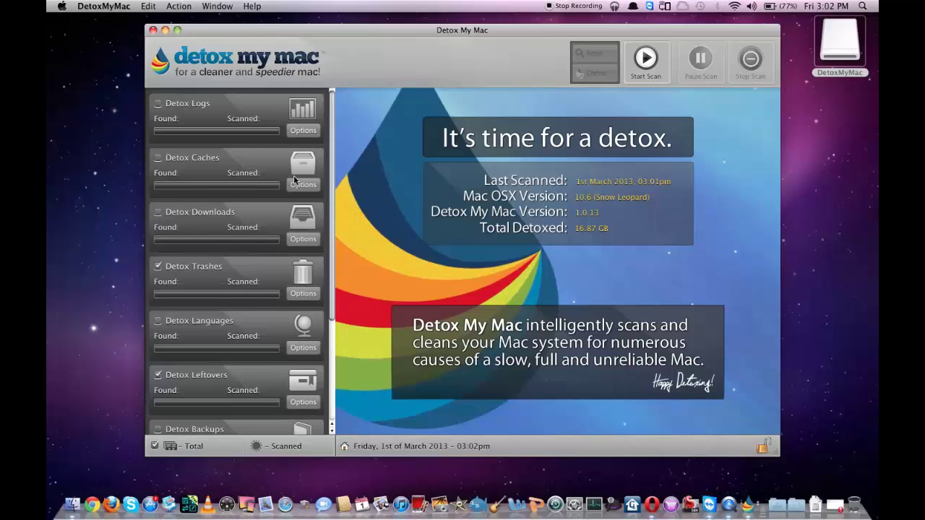
{"action": "left_click", "coordinate": [175, 5]}
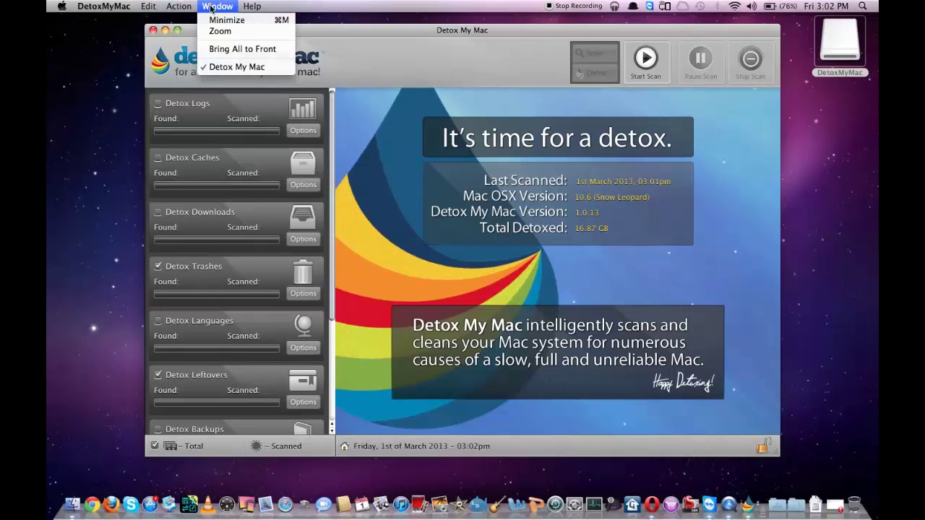
{"action": "left_click", "coordinate": [458, 138]}
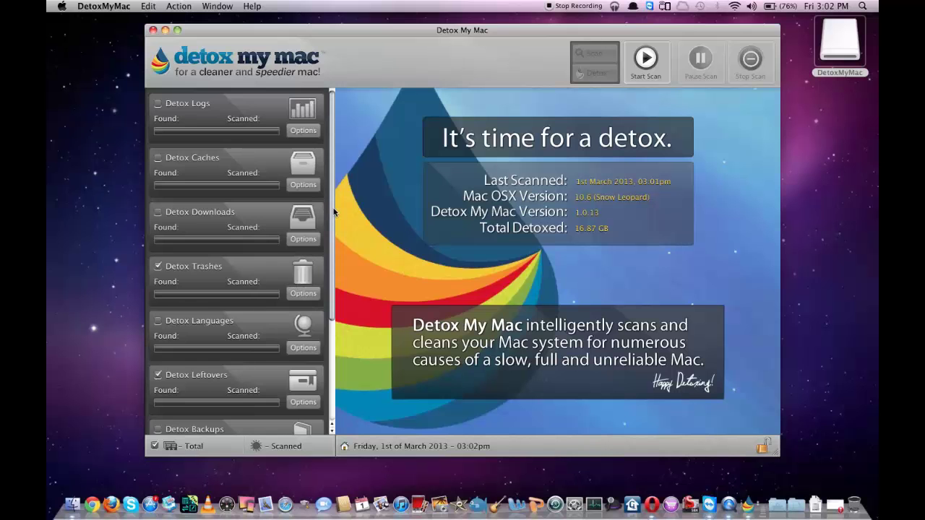
{"action": "mouse_move", "coordinate": [332, 210]}
{"action": "left_mouse_down"}
{"action": "mouse_move", "coordinate": [331, 334]}
{"action": "mouse_move", "coordinate": [340, 253]}
{"action": "mouse_move", "coordinate": [302, 231]}
{"action": "left_mouse_up"}
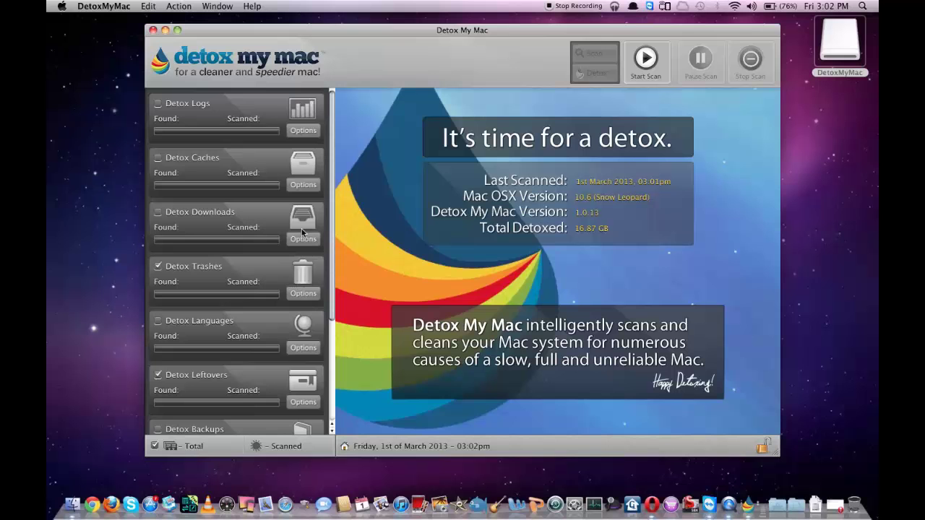